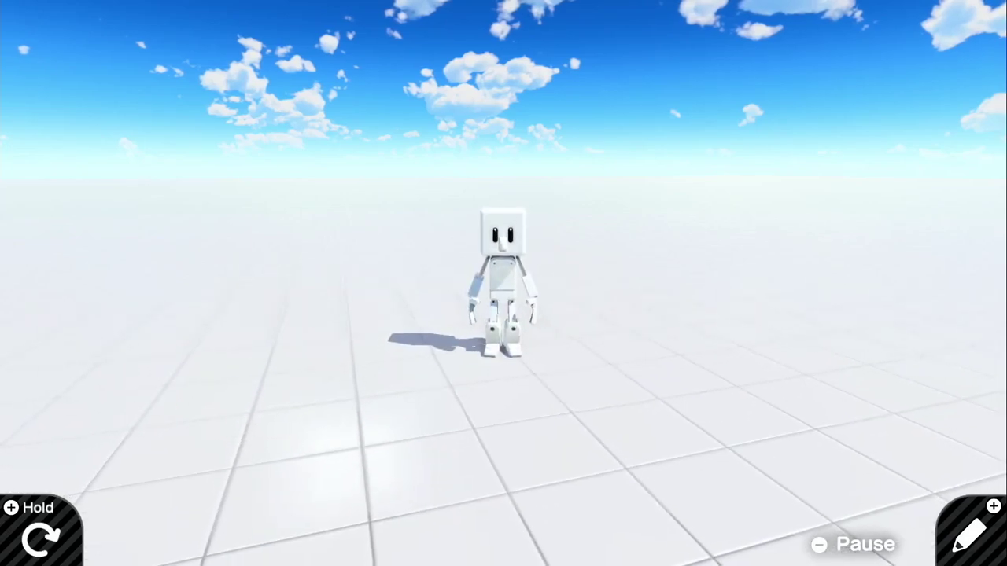
# Enter the programming view and add a Counter node in the empty space beside the Camera and Person nodes.
pyautogui.press('+')
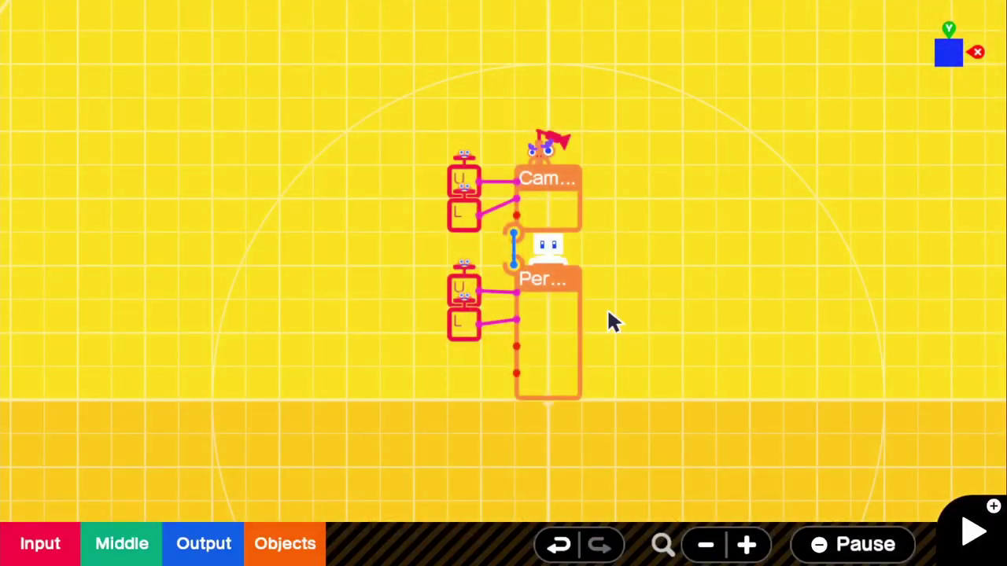
pyautogui.moveTo(502, 228); pyautogui.dragTo(400, 259)
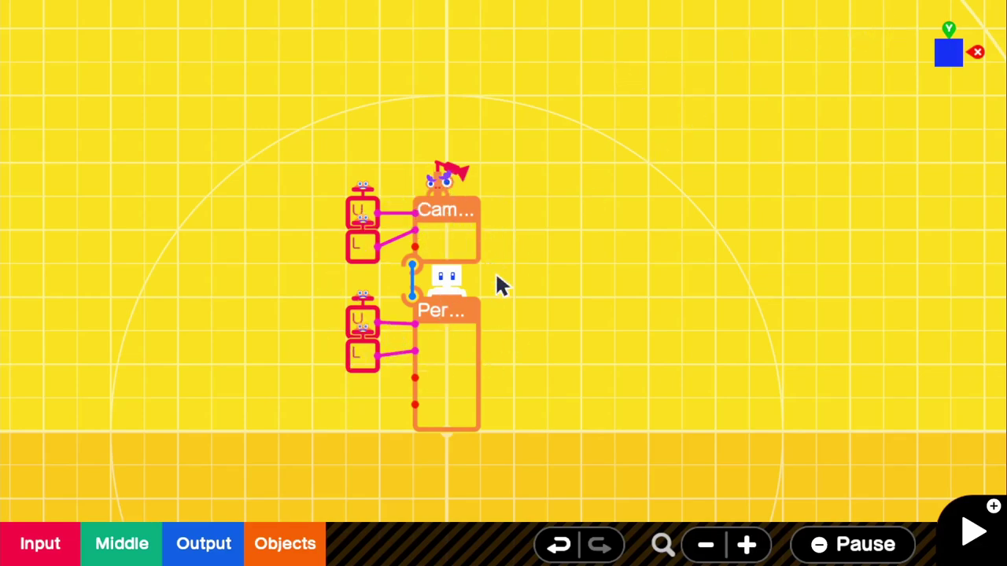
pyautogui.moveTo(621, 283); pyautogui.dragTo(526, 222)
pyautogui.scroll(1, 496, 327)
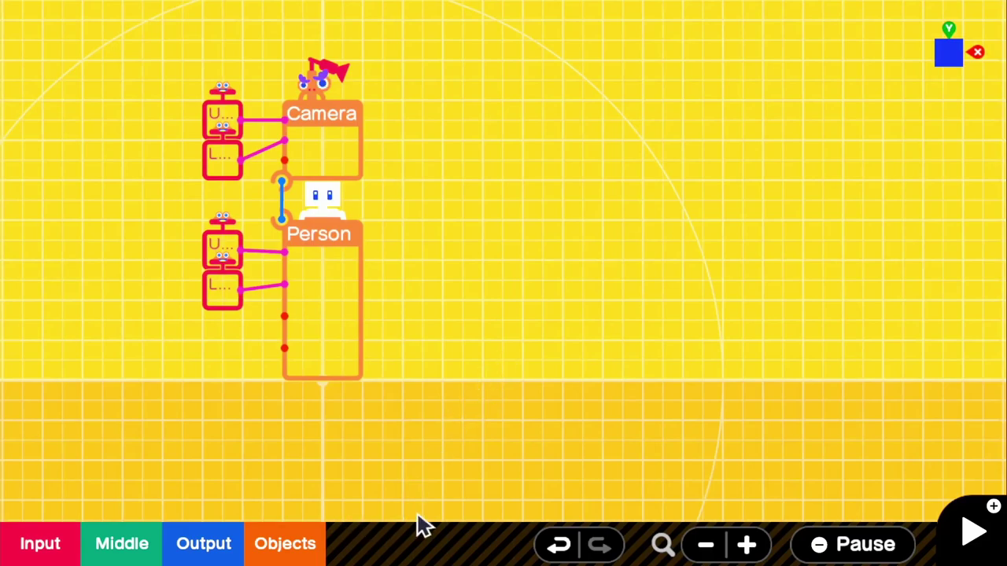
pyautogui.moveTo(454, 431); pyautogui.dragTo(338, 458)
pyautogui.moveTo(418, 422); pyautogui.dragTo(383, 438)
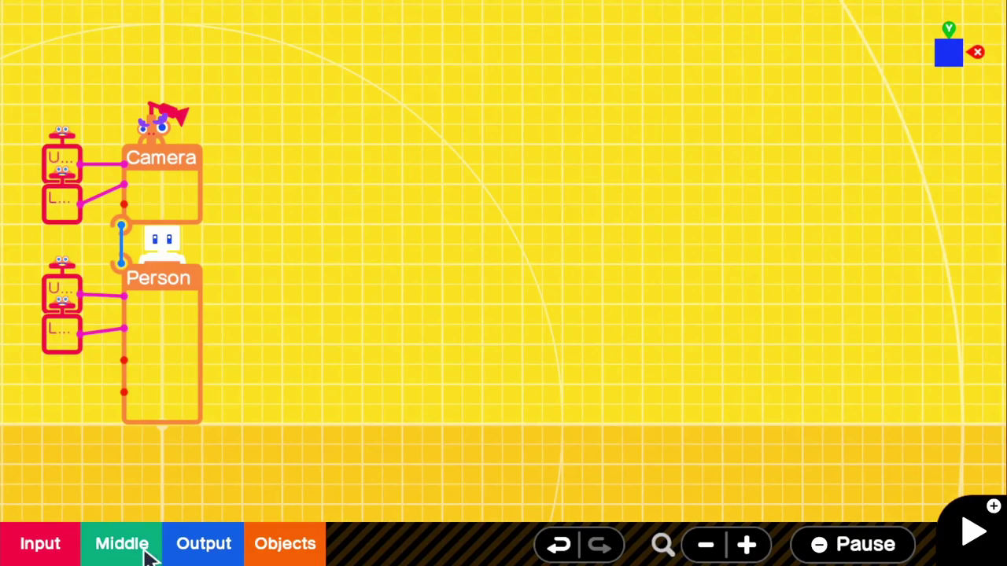
pyautogui.click(149, 550)
pyautogui.moveTo(233, 376)
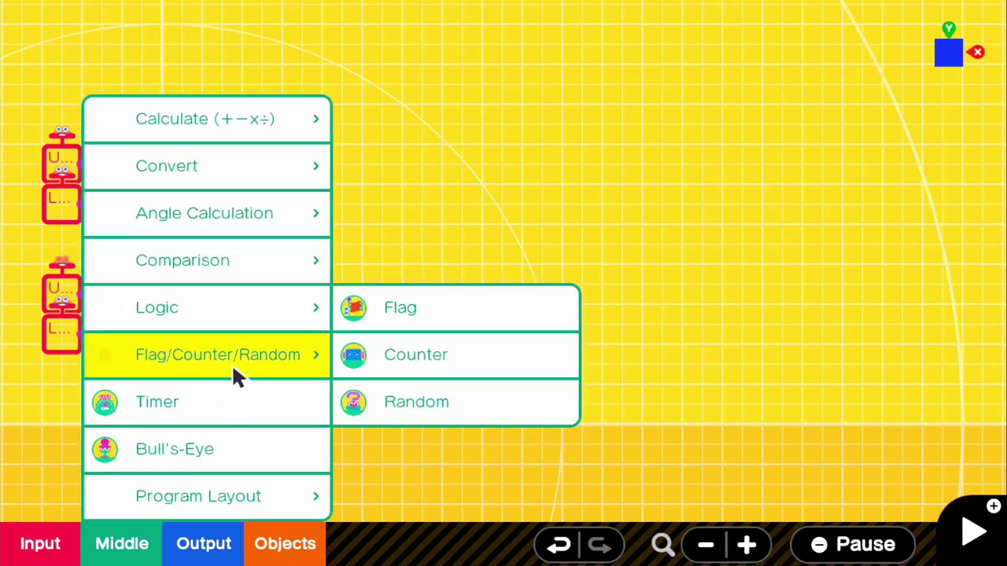
pyautogui.click(369, 376)
pyautogui.moveTo(501, 344); pyautogui.dragTo(512, 437)
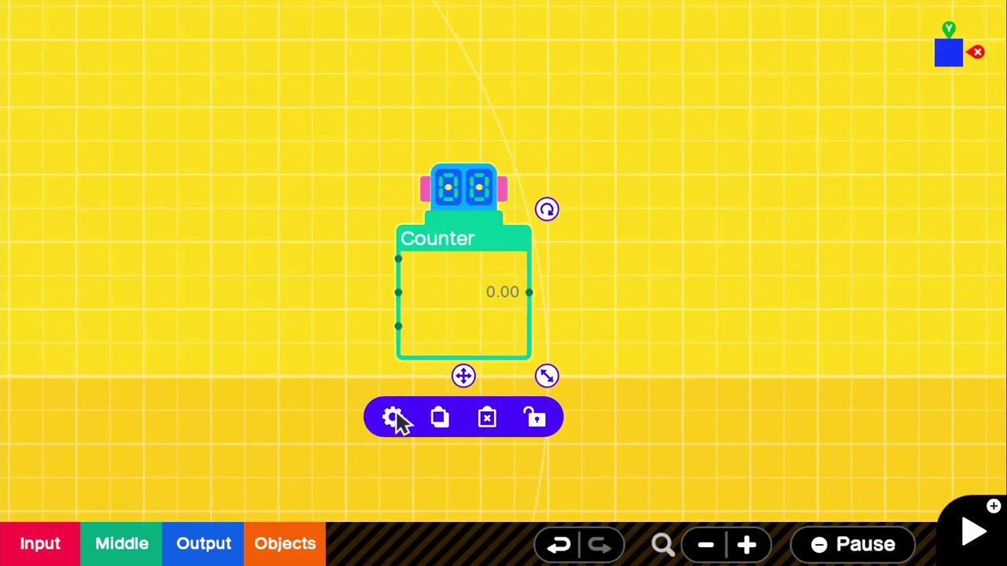
# Configure the Counter with Range mode, a count range of 0 to 6 and a starting value of 6.
pyautogui.click(397, 419)
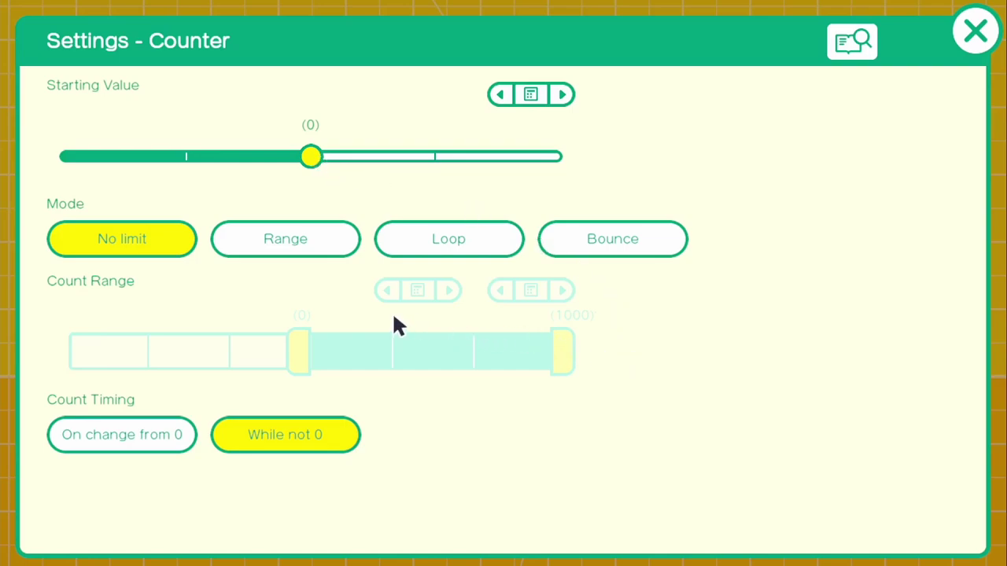
pyautogui.click(281, 246)
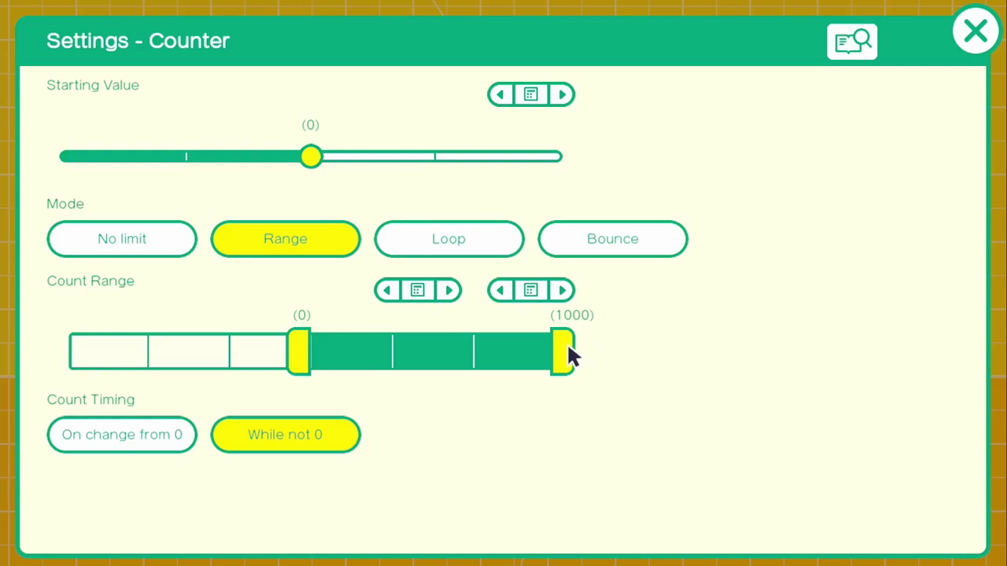
pyautogui.moveTo(568, 347); pyautogui.dragTo(384, 359)
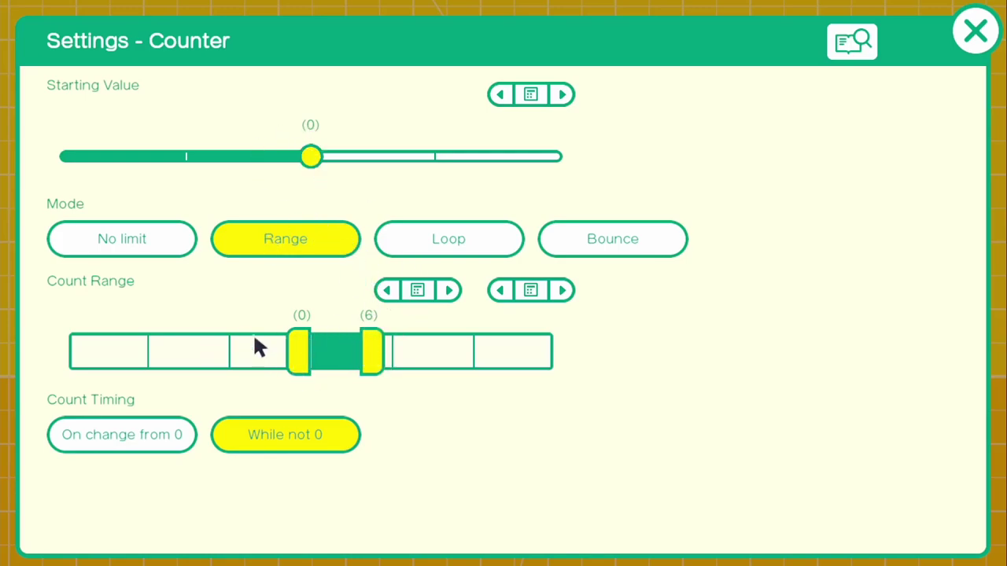
pyautogui.moveTo(315, 159)
pyautogui.mouseDown()
pyautogui.moveTo(334, 160)
pyautogui.moveTo(323, 160)
pyautogui.mouseUp()
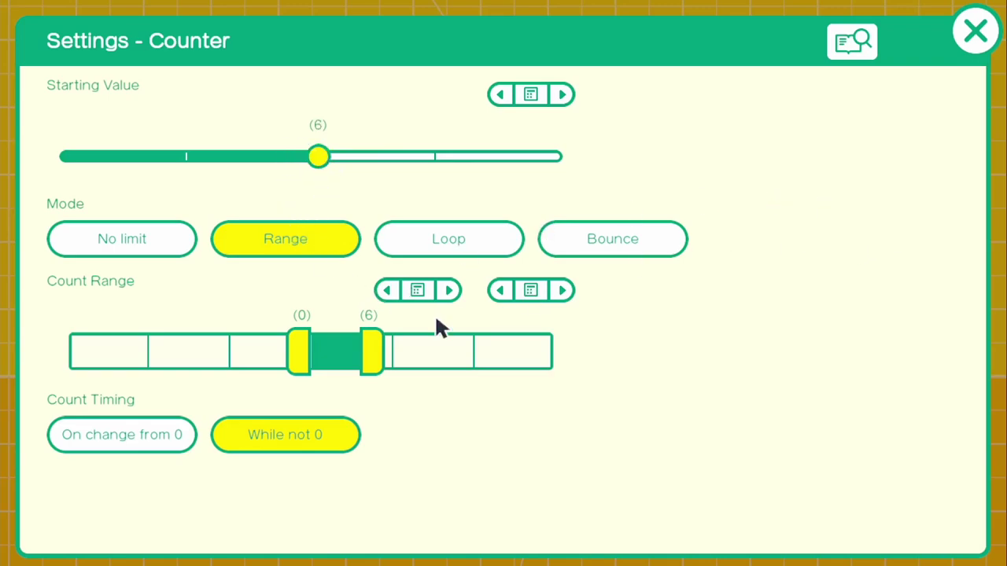
pyautogui.click(969, 48)
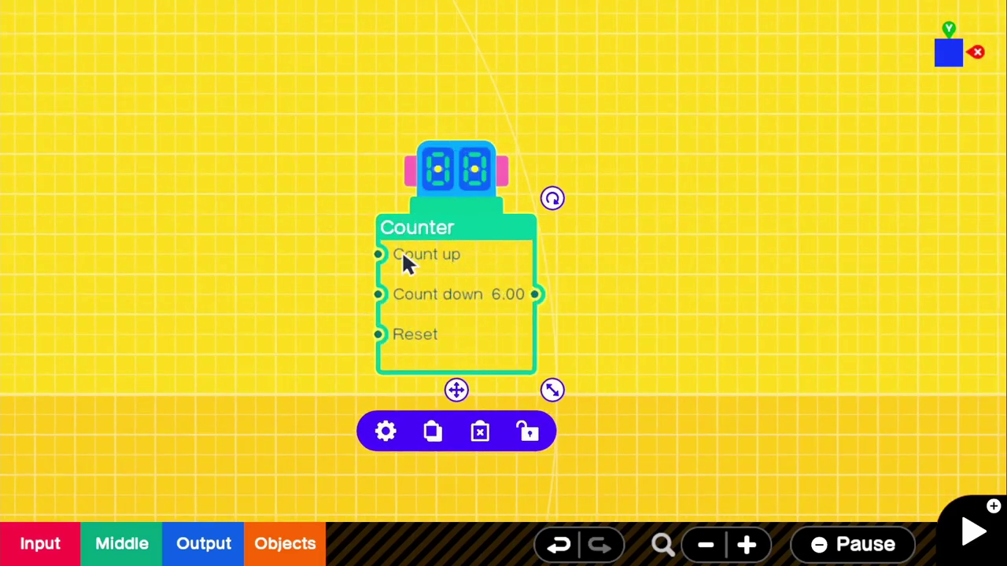
# Add a Constant node and place it just to the left of the Counter.
pyautogui.click(23, 551)
pyautogui.click(146, 286)
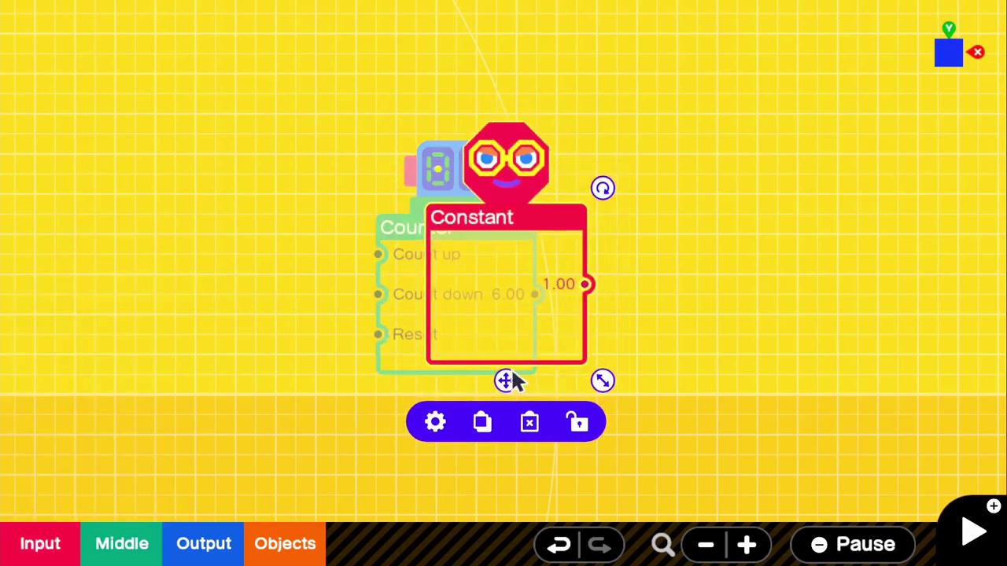
pyautogui.moveTo(511, 383); pyautogui.dragTo(206, 397)
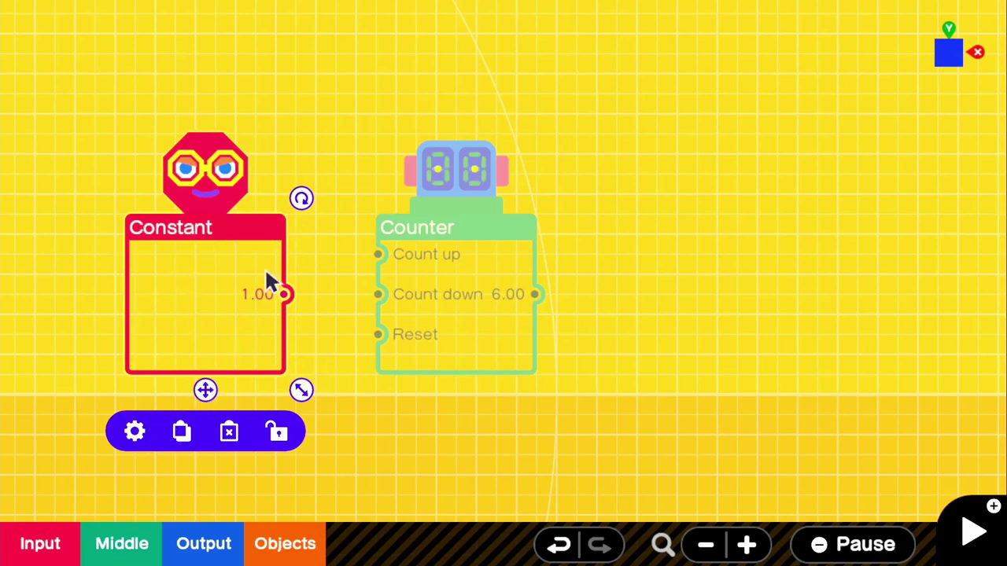
# Set the Constant's output value to 0.01 and connect it to the Counter's Count down input.
pyautogui.click(134, 433)
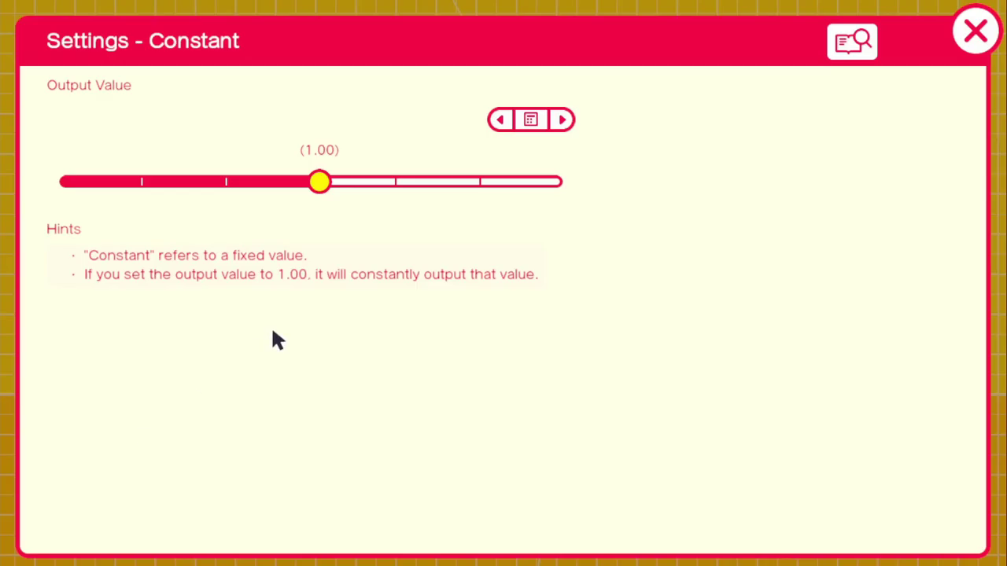
pyautogui.click(531, 122)
pyautogui.click(500, 429)
pyautogui.click(438, 431)
pyautogui.click(376, 376)
pyautogui.click(577, 437)
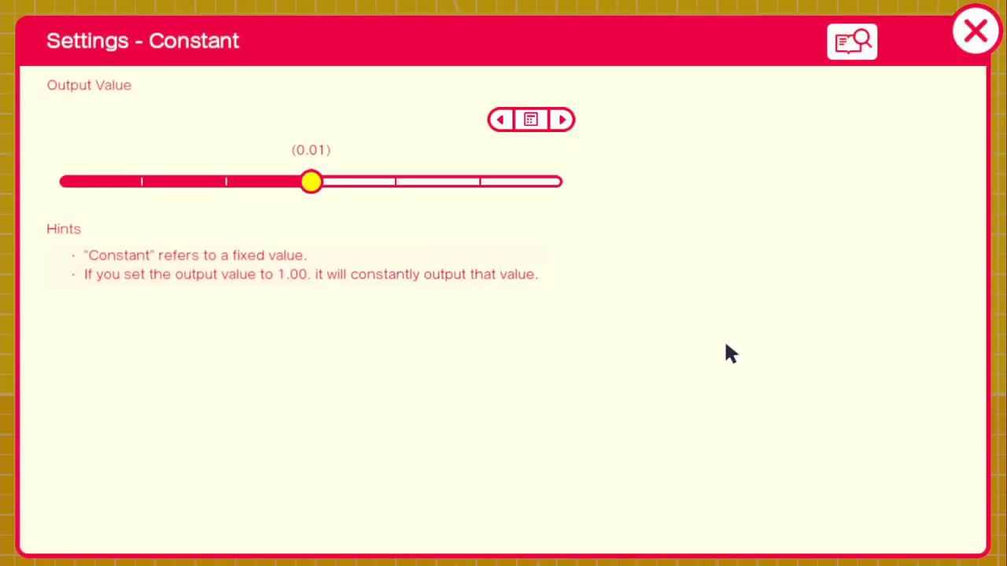
pyautogui.click(986, 49)
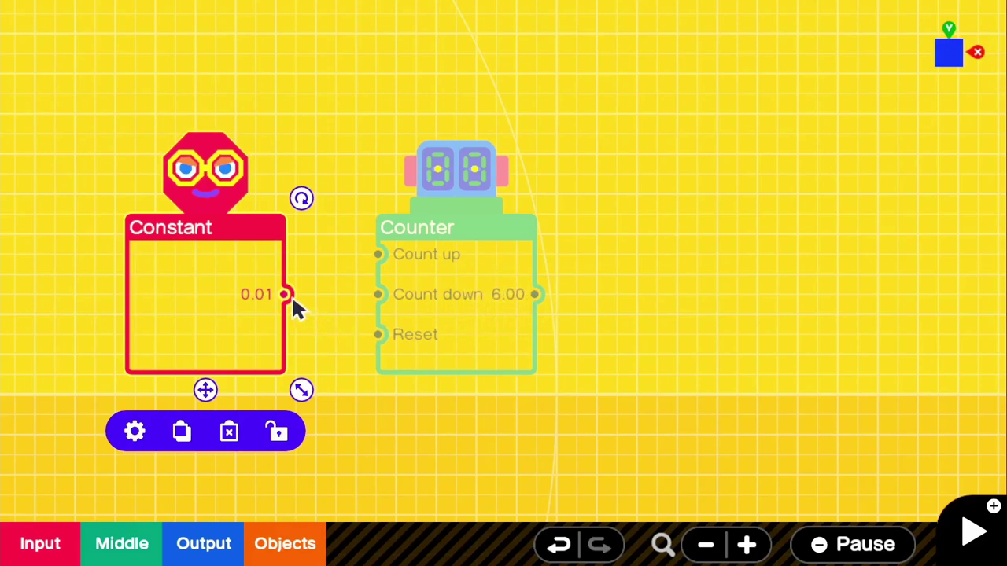
pyautogui.moveTo(293, 302); pyautogui.dragTo(395, 299)
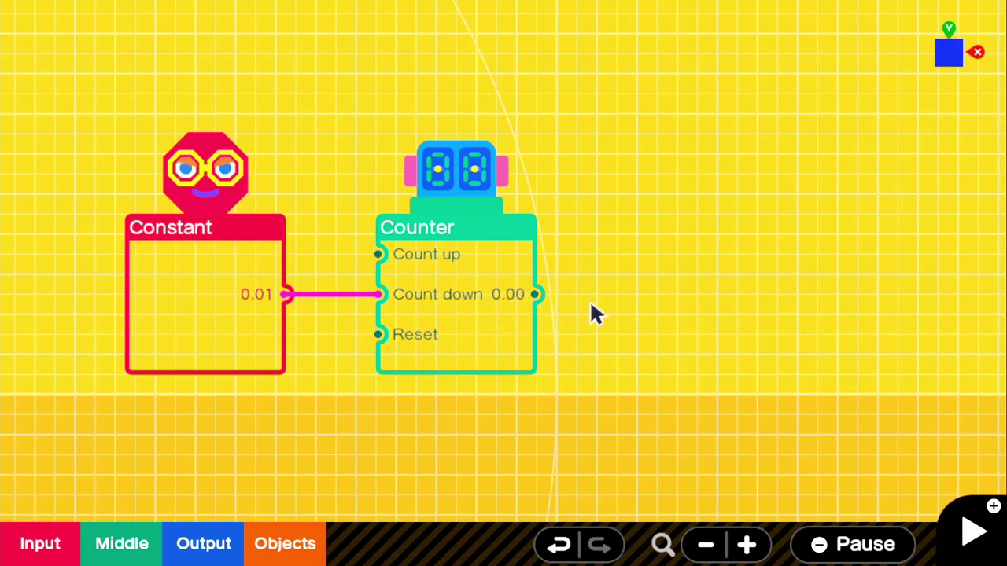
# Add a Number Object to the right of the Counter.
pyautogui.moveTo(596, 302); pyautogui.dragTo(377, 279)
pyautogui.scroll(-3, 376, 280)
pyautogui.scroll(-1, 456, 288)
pyautogui.moveTo(479, 290); pyautogui.dragTo(432, 295)
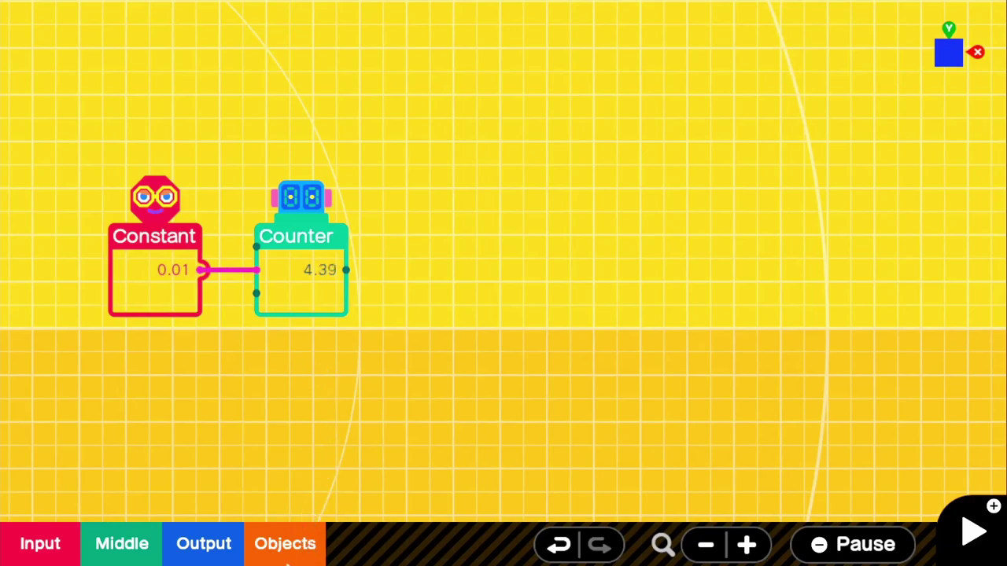
pyautogui.click(286, 550)
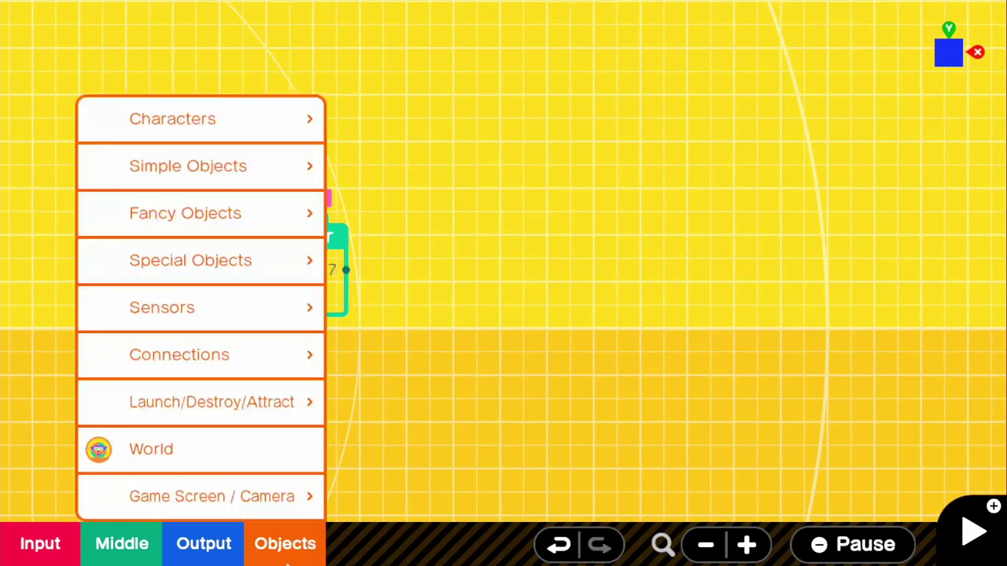
pyautogui.click(250, 269)
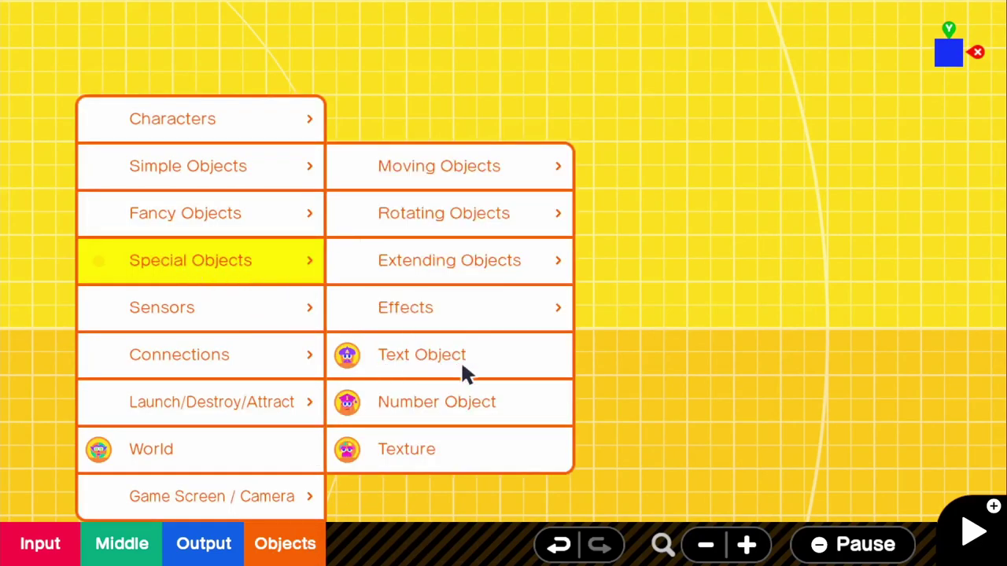
pyautogui.click(435, 402)
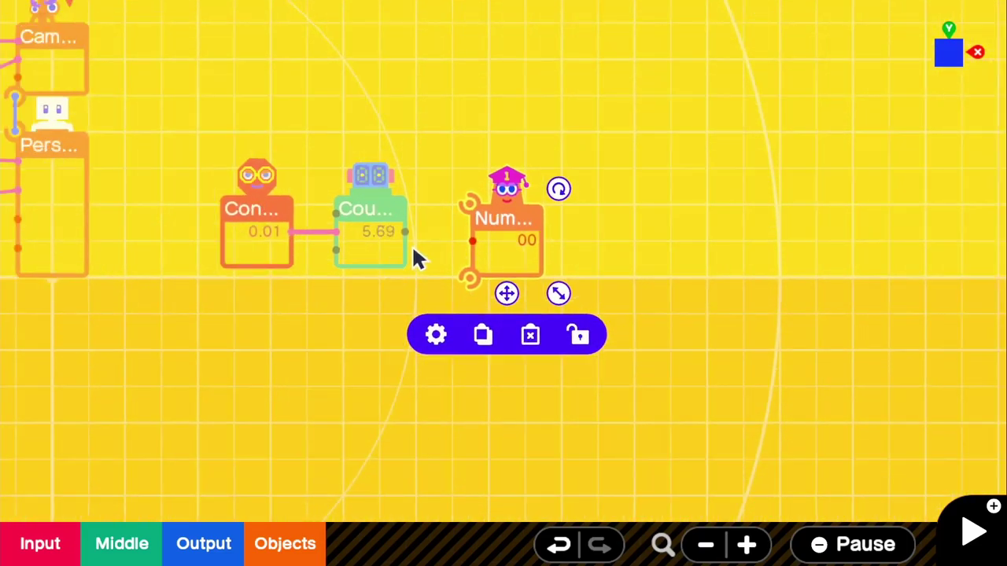
# Connect the Counter's output to the Number Object's input and test-run the game before returning to the program.
pyautogui.click(417, 256)
pyautogui.moveTo(404, 232); pyautogui.dragTo(472, 240)
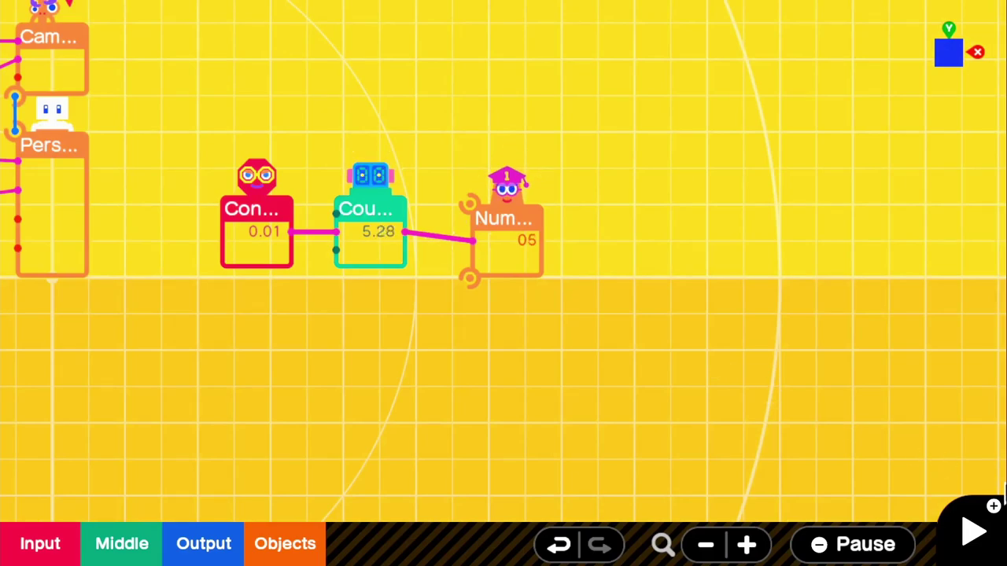
pyautogui.click(1000, 556)
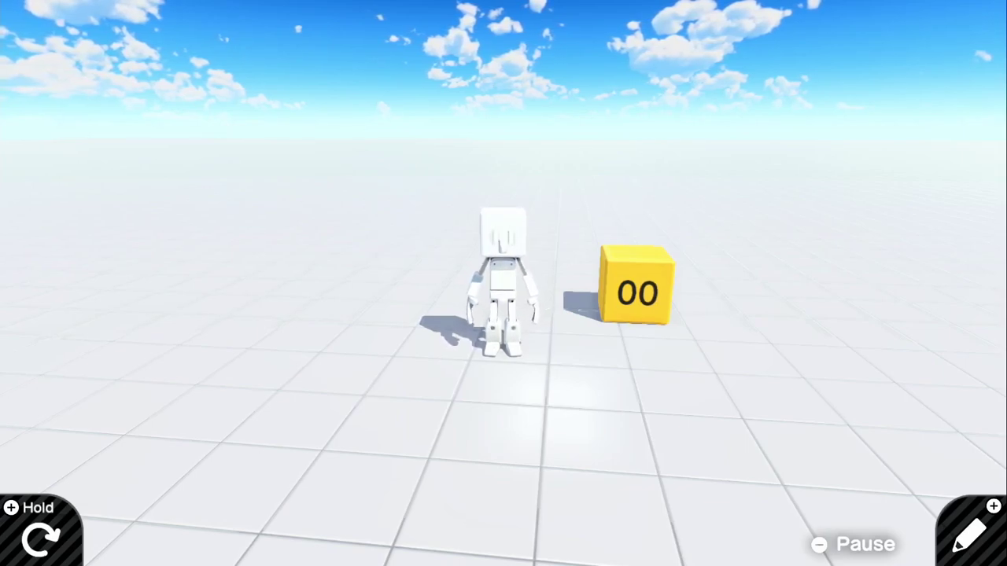
pyautogui.press('+')
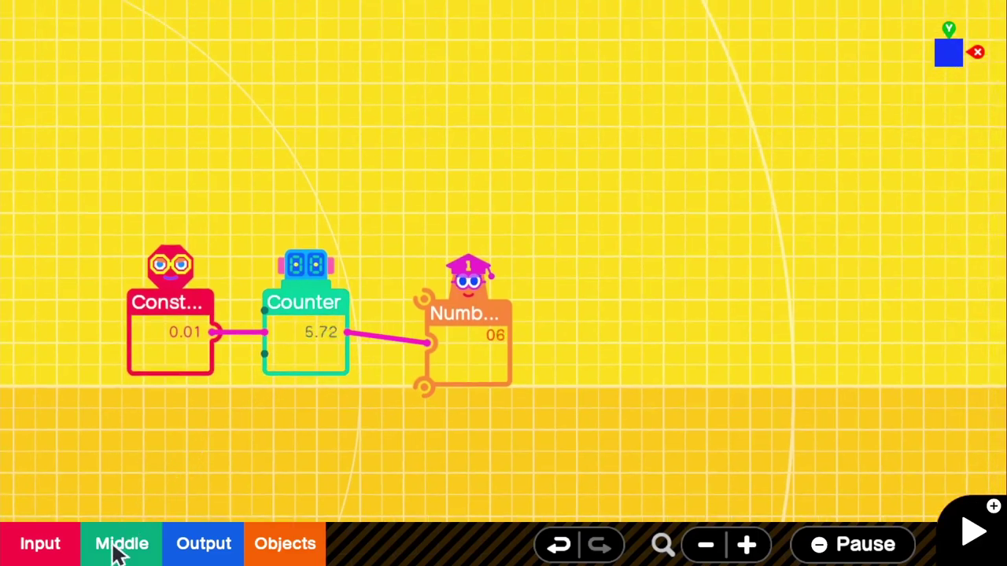
# Add an equals (=) Comparison node above the Number Object and connect the Counter's output to its lower input.
pyautogui.click(118, 544)
pyautogui.click(176, 271)
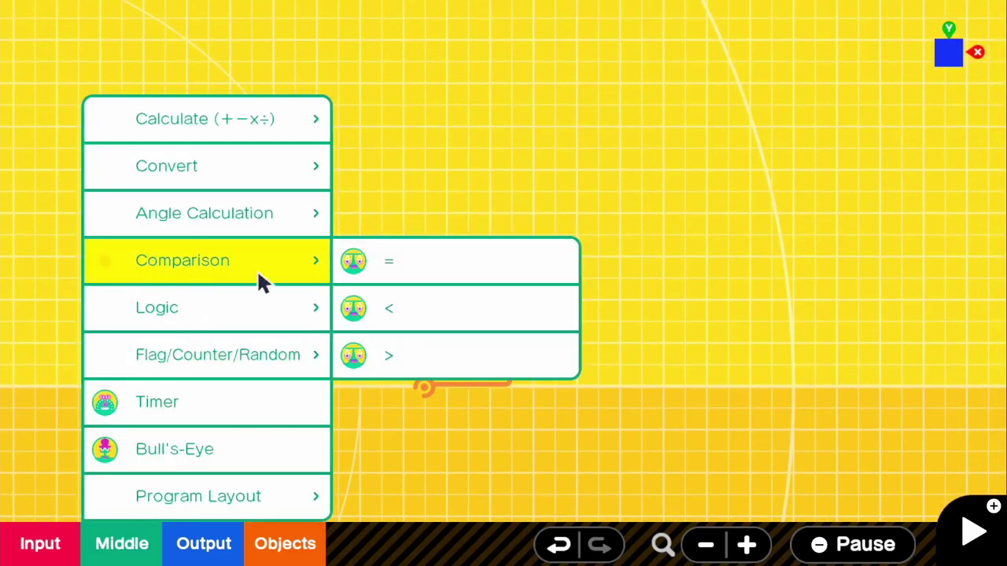
pyautogui.click(394, 262)
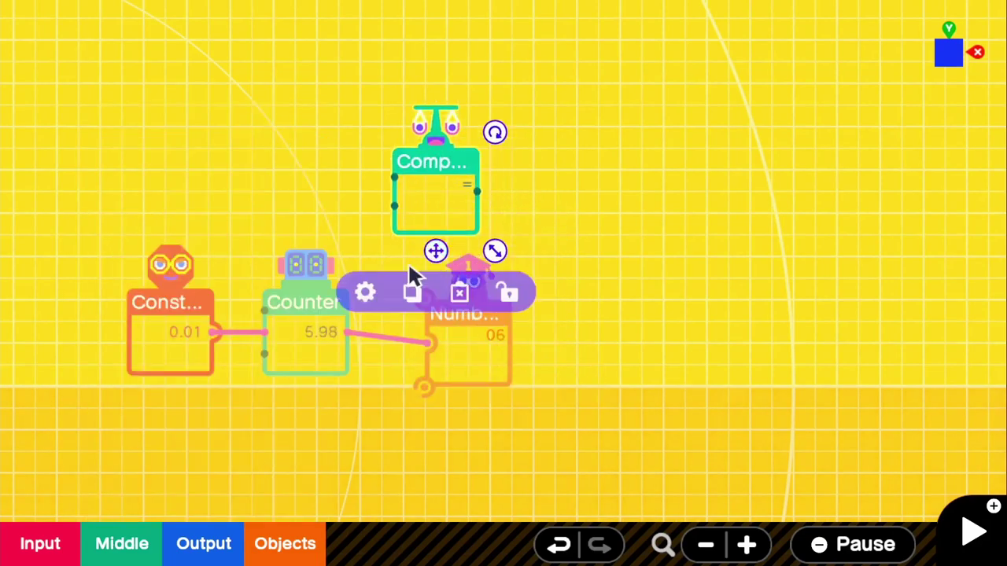
pyautogui.moveTo(394, 207); pyautogui.dragTo(347, 331)
pyautogui.moveTo(230, 164); pyautogui.dragTo(285, 272)
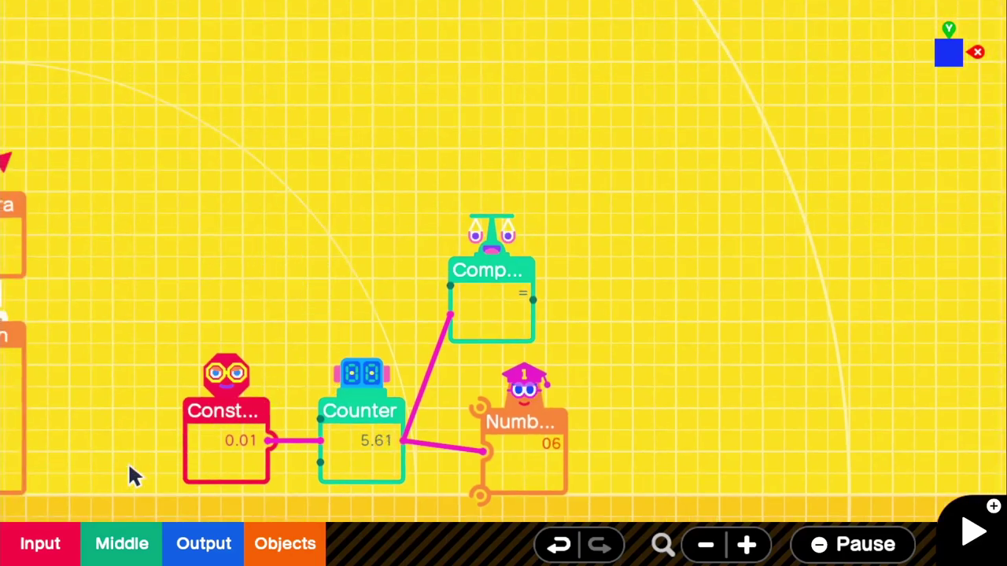
# Add a second Constant set to 0.00 above the Counter and connect it to the Comparison's upper input.
pyautogui.click(63, 554)
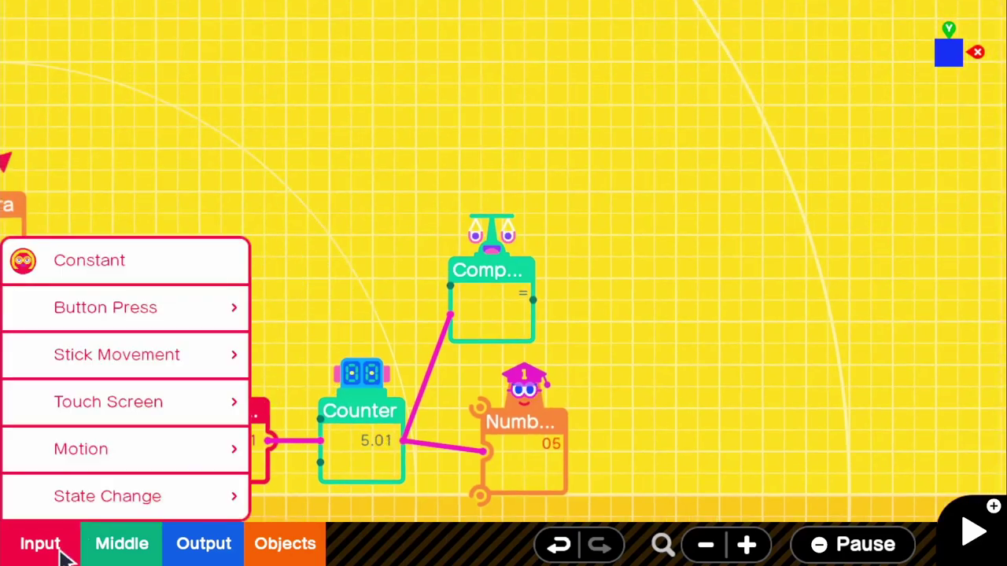
pyautogui.click(123, 262)
pyautogui.moveTo(504, 339); pyautogui.dragTo(320, 295)
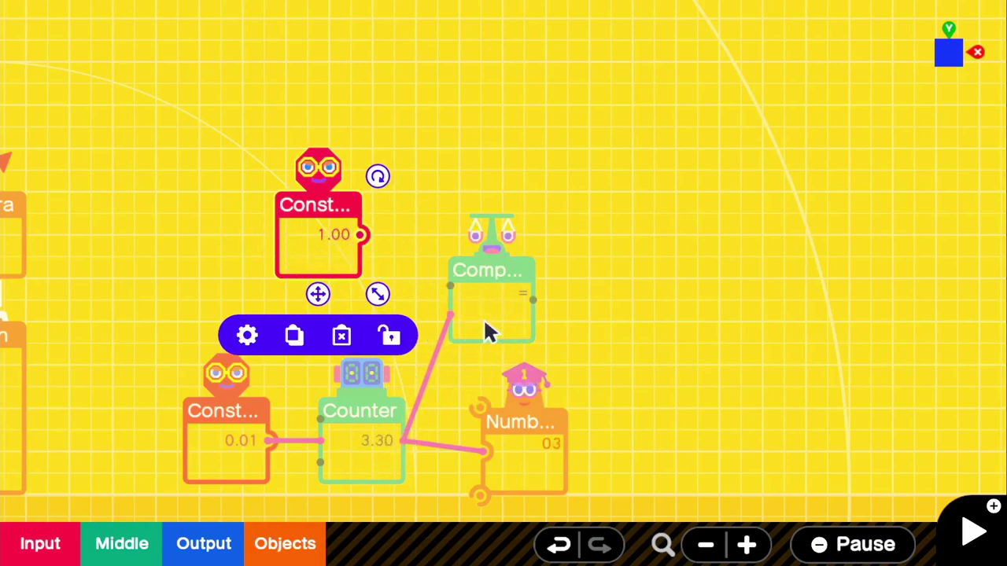
pyautogui.click(250, 338)
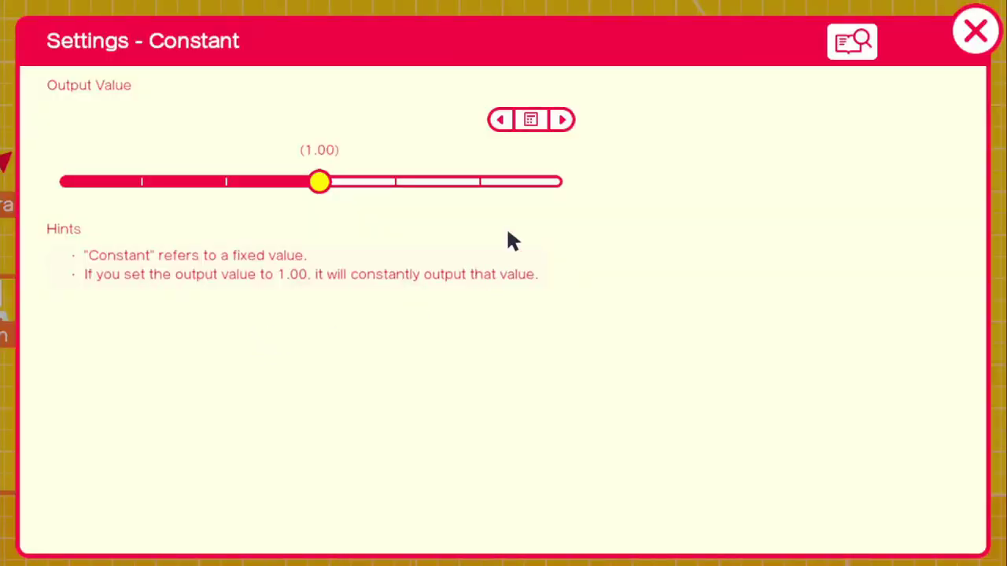
pyautogui.click(496, 122)
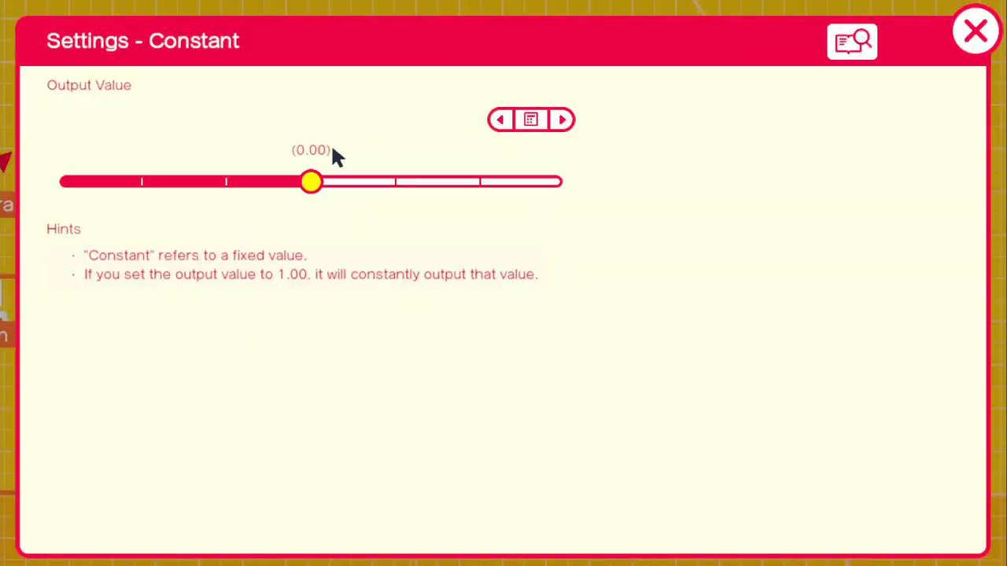
pyautogui.click(983, 45)
pyautogui.moveTo(271, 266); pyautogui.dragTo(387, 326)
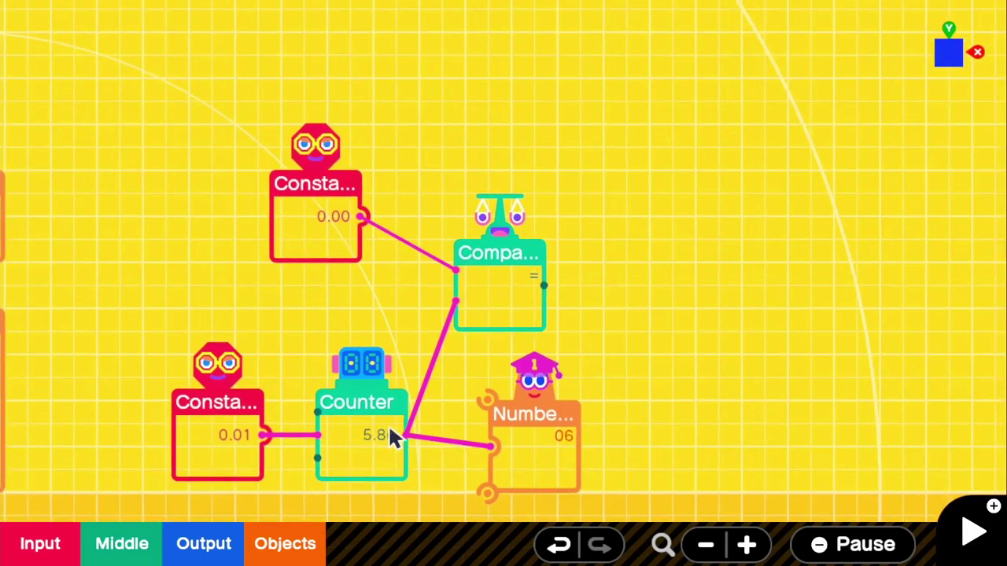
# Add a Retry Game node to the right of the Comparison and connect the Comparison's output to its input.
pyautogui.scroll(1, 397, 423)
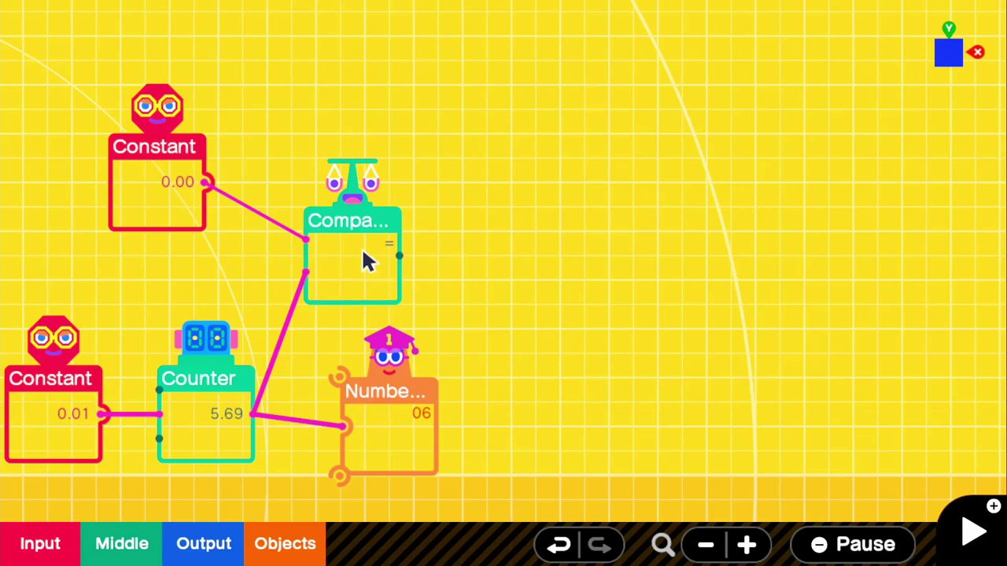
pyautogui.moveTo(594, 359); pyautogui.dragTo(552, 306)
pyautogui.scroll(-2, 448, 274)
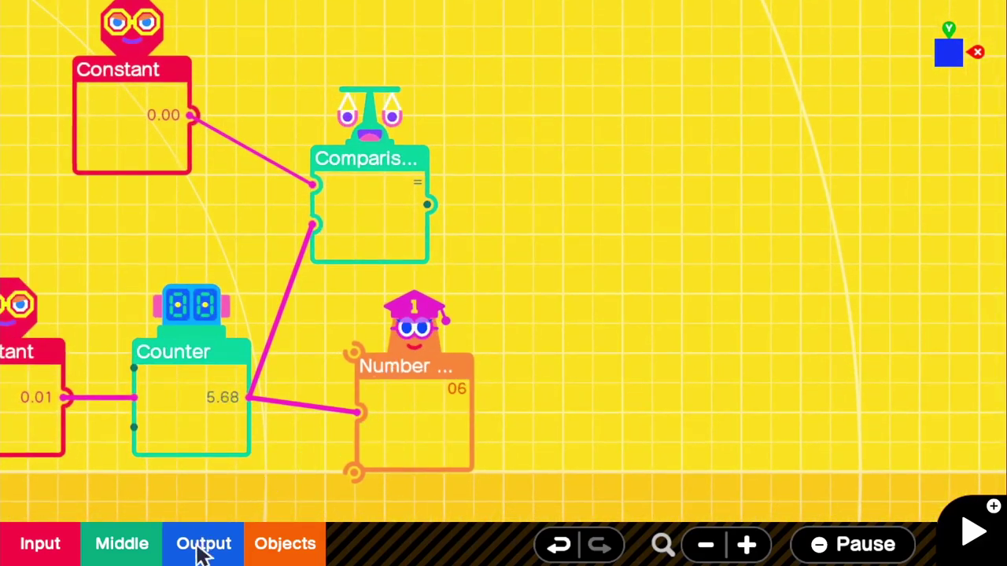
pyautogui.click(203, 546)
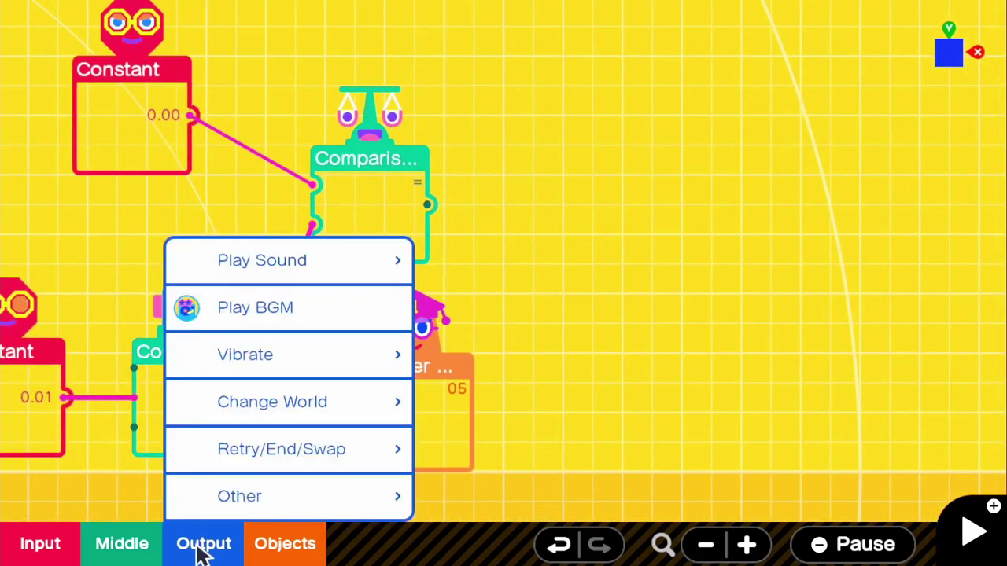
pyautogui.click(288, 463)
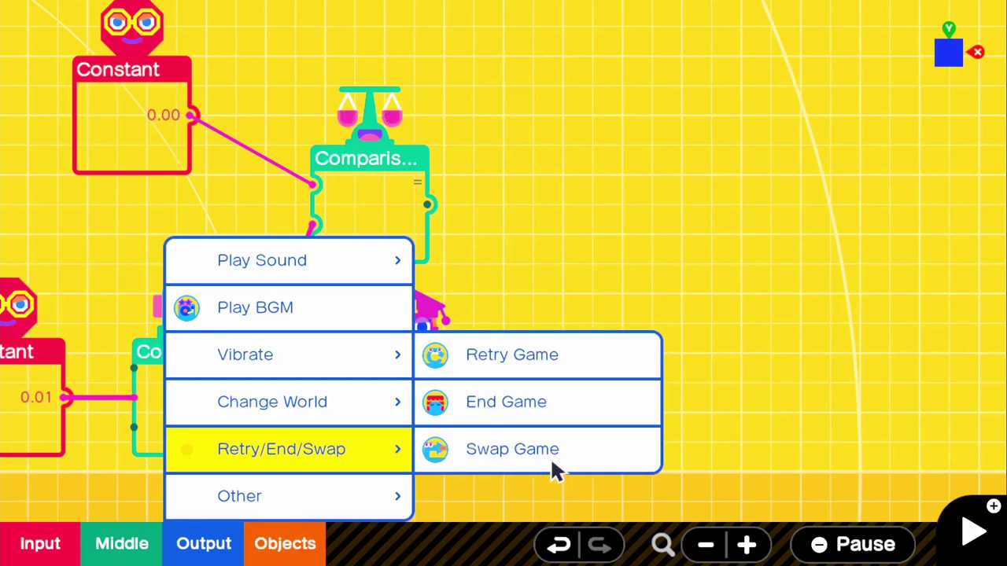
pyautogui.click(551, 365)
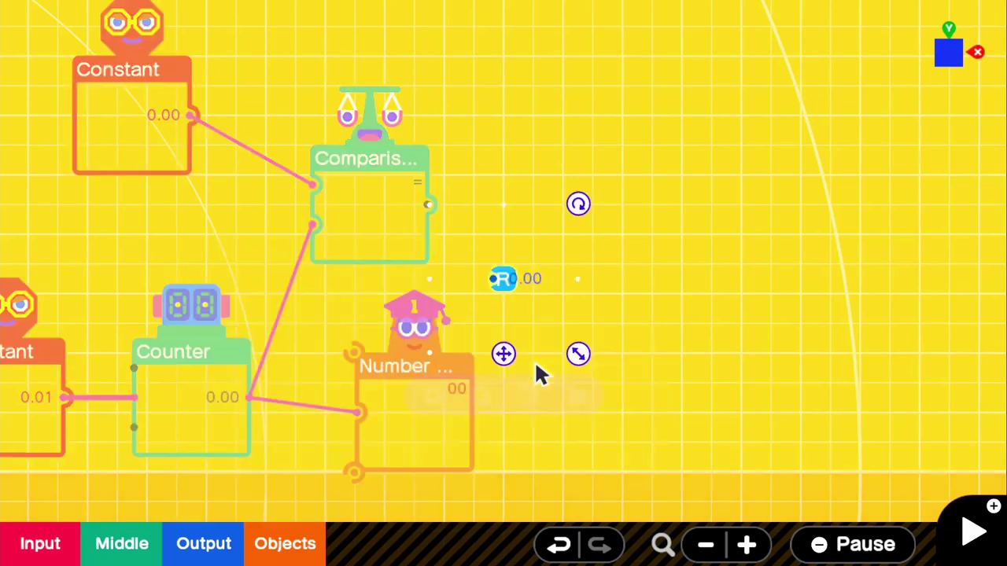
pyautogui.moveTo(511, 346); pyautogui.dragTo(546, 277)
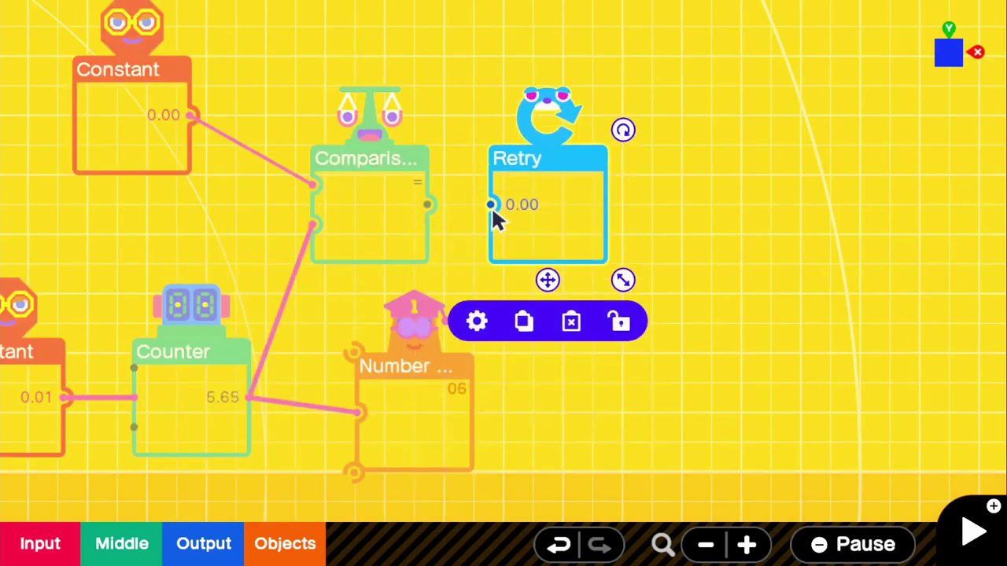
pyautogui.moveTo(491, 205); pyautogui.dragTo(355, 191)
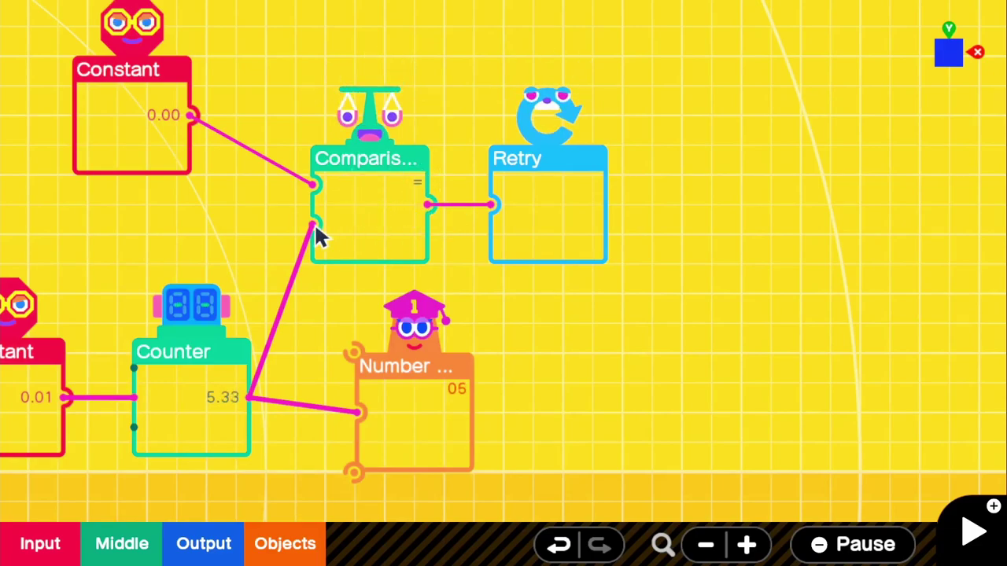
# Test-run the game to check the retry at the end of the countdown, and return to the program.
pyautogui.hscroll(-2, 383, 317)
pyautogui.scroll(-3, 213, 301)
pyautogui.moveTo(213, 300); pyautogui.dragTo(335, 277, button='right')
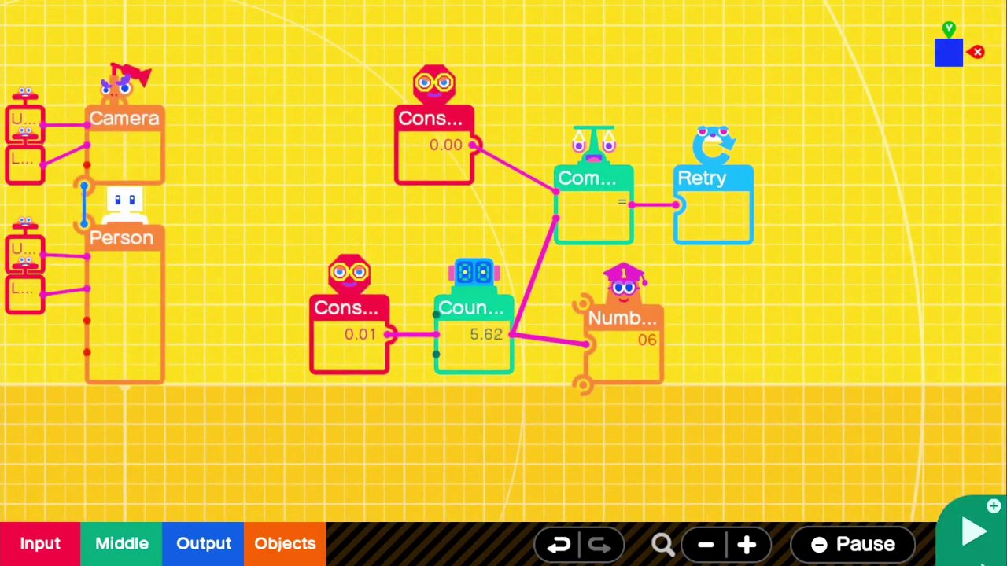
pyautogui.press('+')
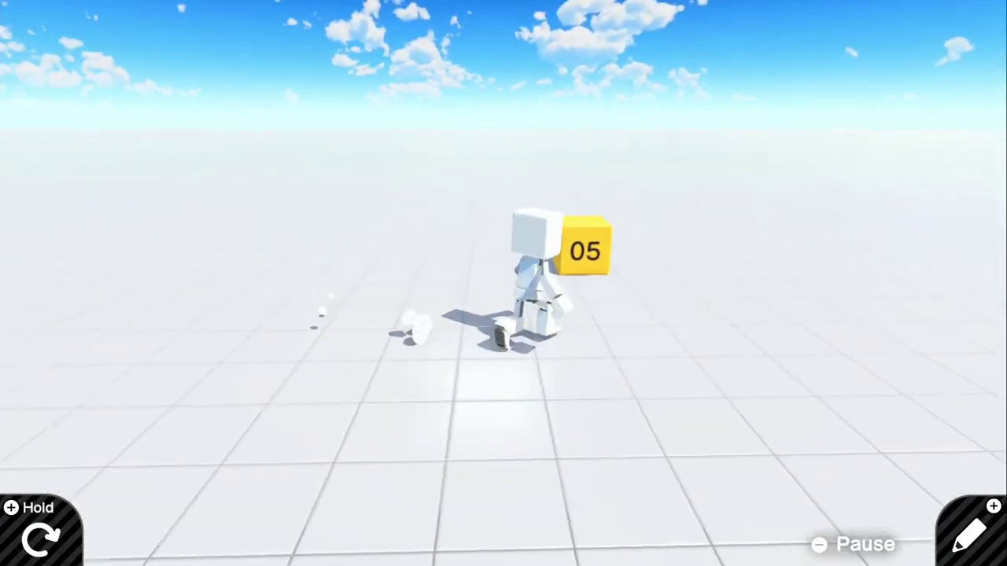
pyautogui.press('+')
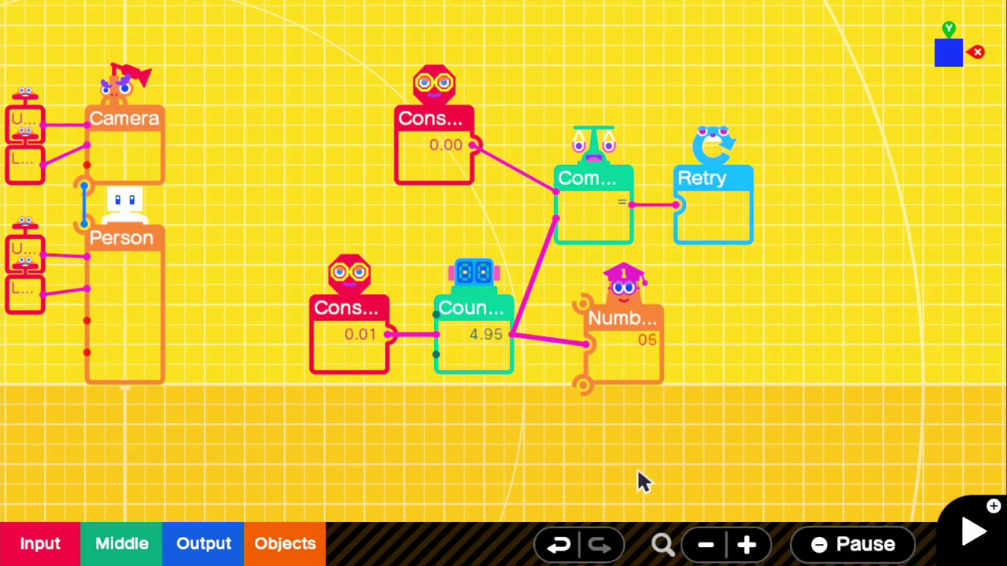
# Set the Counter's upper count range limit to 12 and its starting value to 12.
pyautogui.click(477, 342)
pyautogui.click(405, 431)
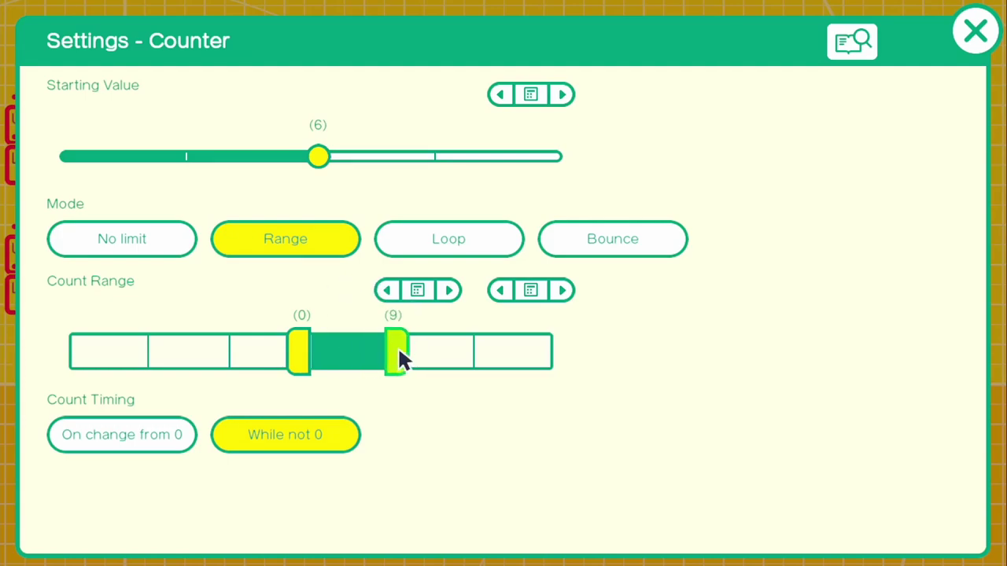
pyautogui.moveTo(402, 350)
pyautogui.mouseDown()
pyautogui.moveTo(418, 354)
pyautogui.moveTo(406, 351)
pyautogui.mouseUp()
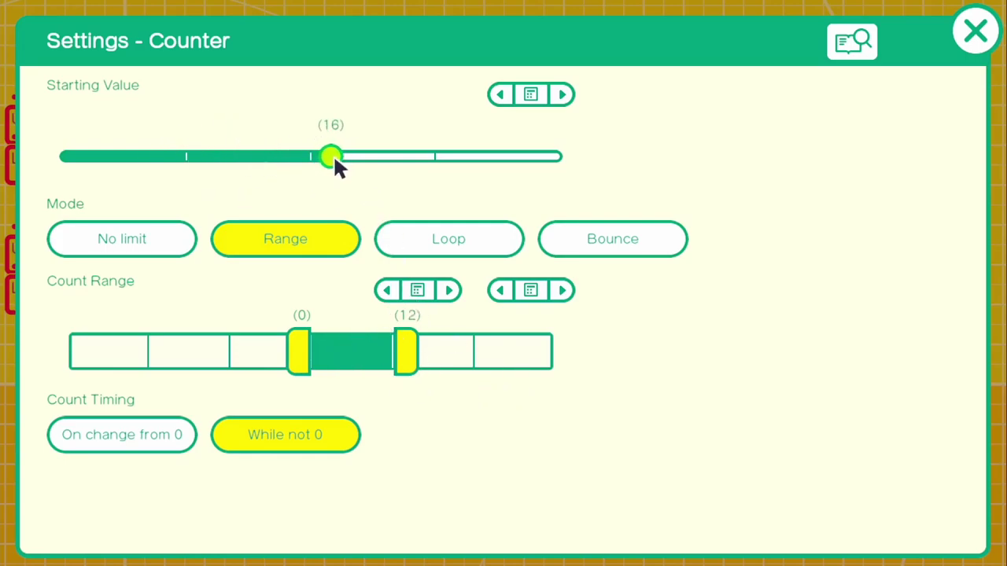
pyautogui.moveTo(331, 160); pyautogui.dragTo(328, 160)
pyautogui.moveTo(330, 159); pyautogui.dragTo(329, 160)
pyautogui.click(501, 93)
pyautogui.click(978, 46)
# Test-run the game with the countdown from 12 and return to the program.
pyautogui.click(813, 409)
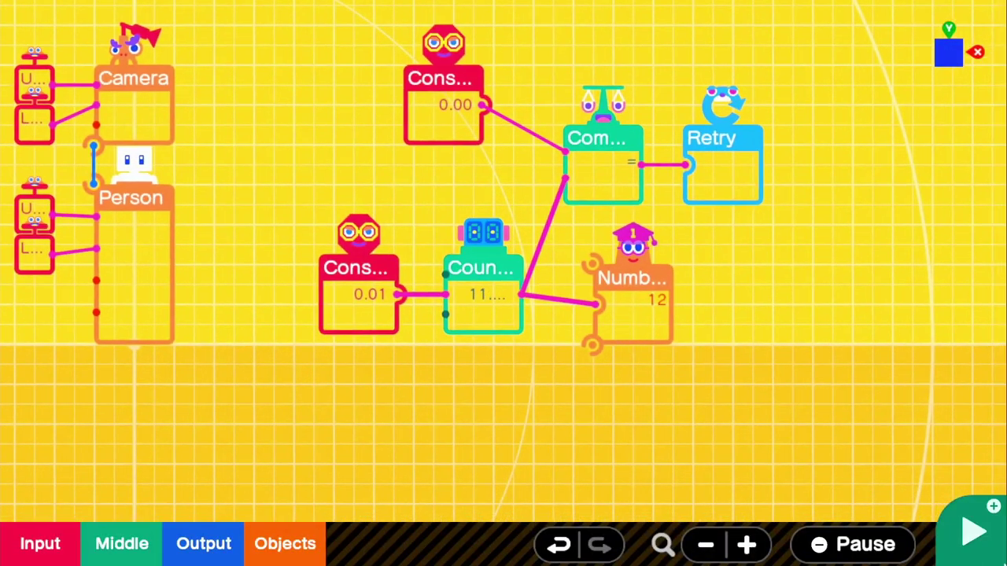
pyautogui.press('+')
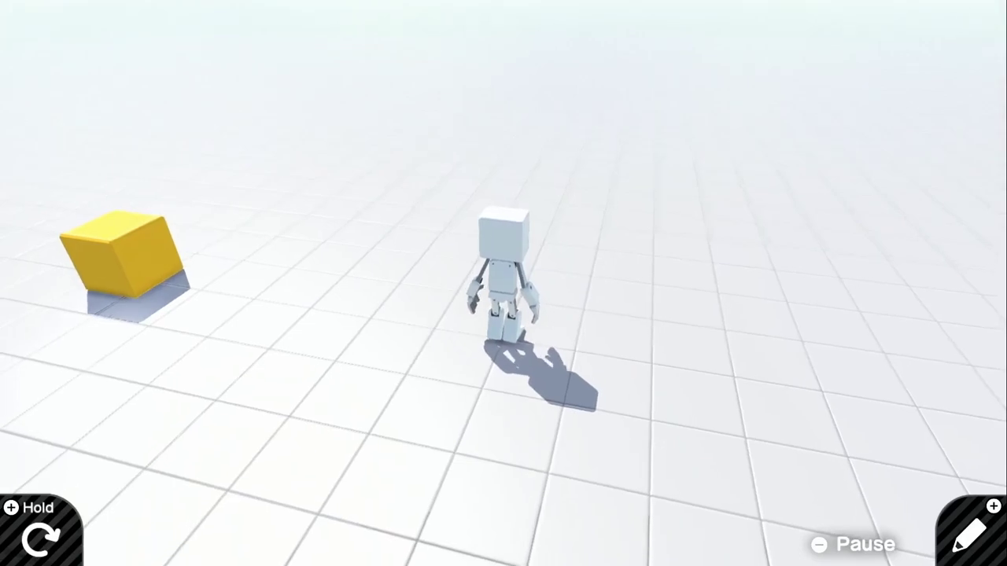
pyautogui.press('+')
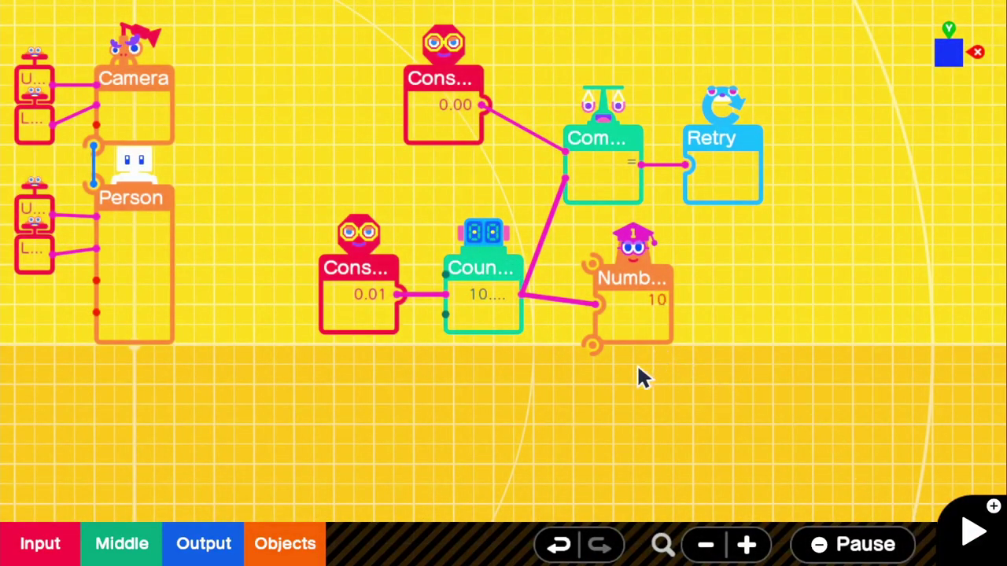
pyautogui.scroll(-1, 559, 376)
pyautogui.scroll(-2, 444, 382)
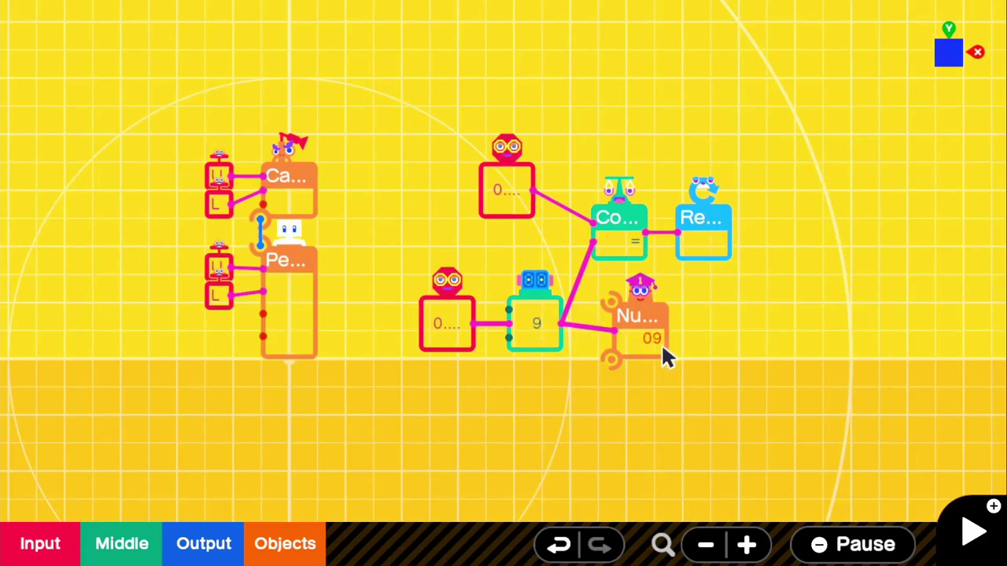
pyautogui.scroll(3, 579, 377)
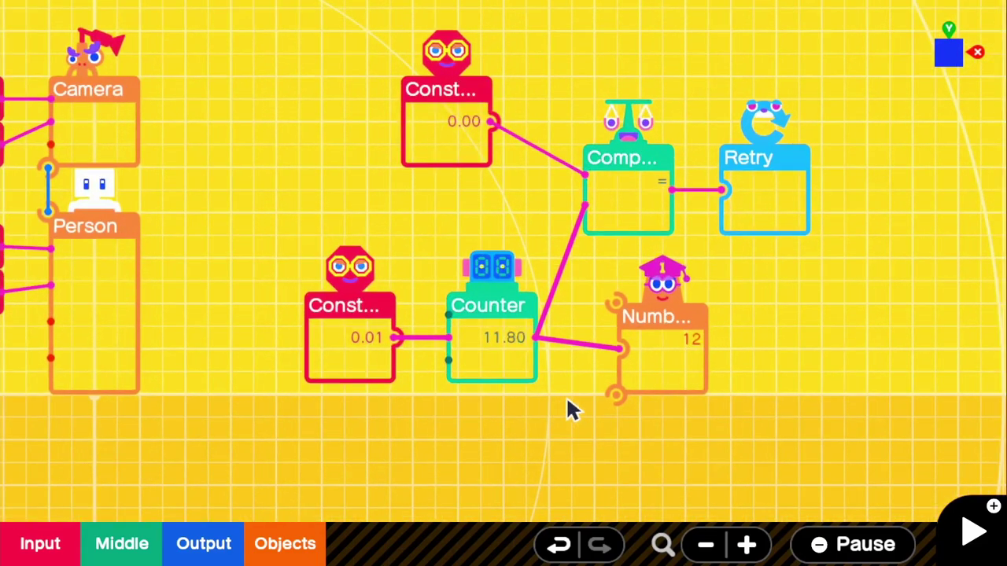
pyautogui.moveTo(570, 409); pyautogui.dragTo(511, 362)
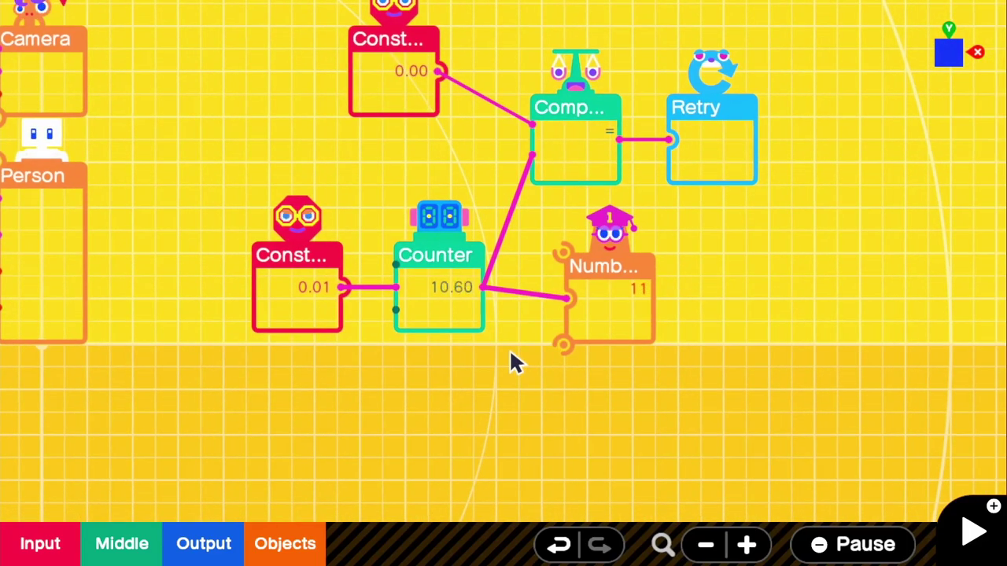